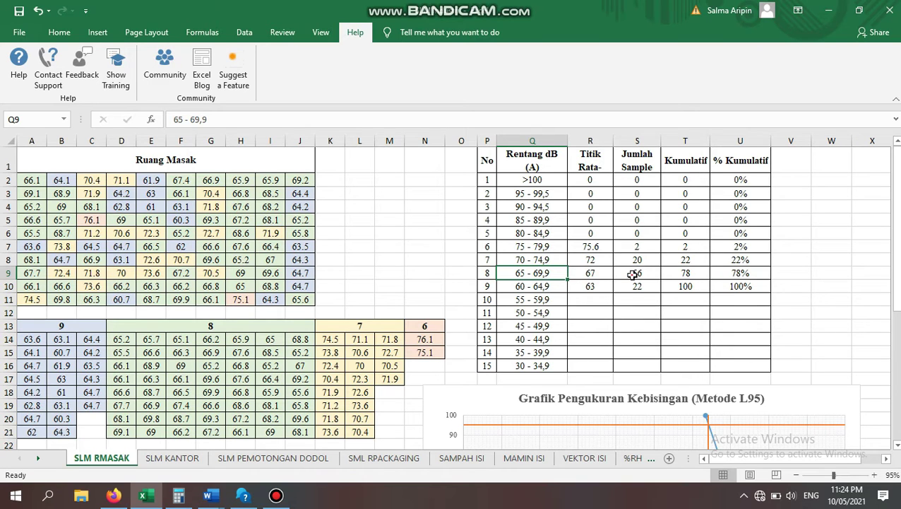
Step: Clear the COUNTIFS formula from S9, the Jumlah Sample cell of the 65 - 69,9 range
click(634, 274)
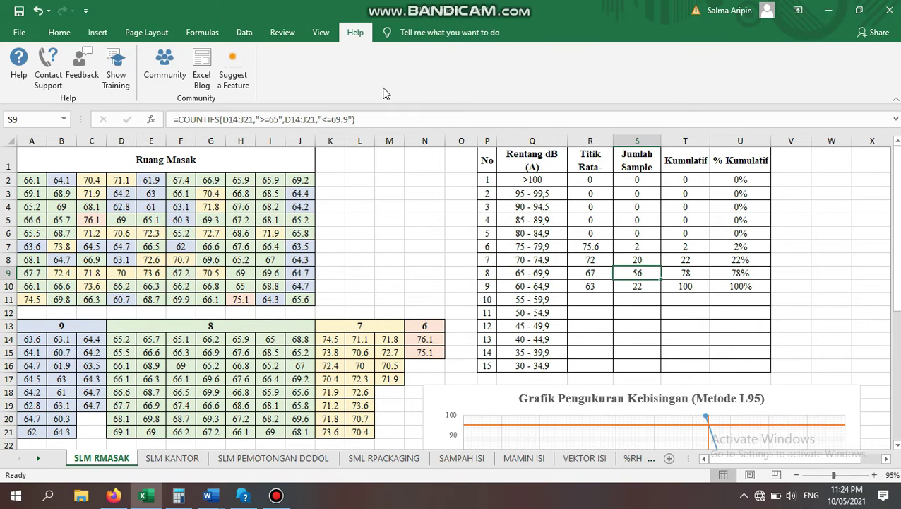
click(394, 263)
drag(118, 340, 300, 427)
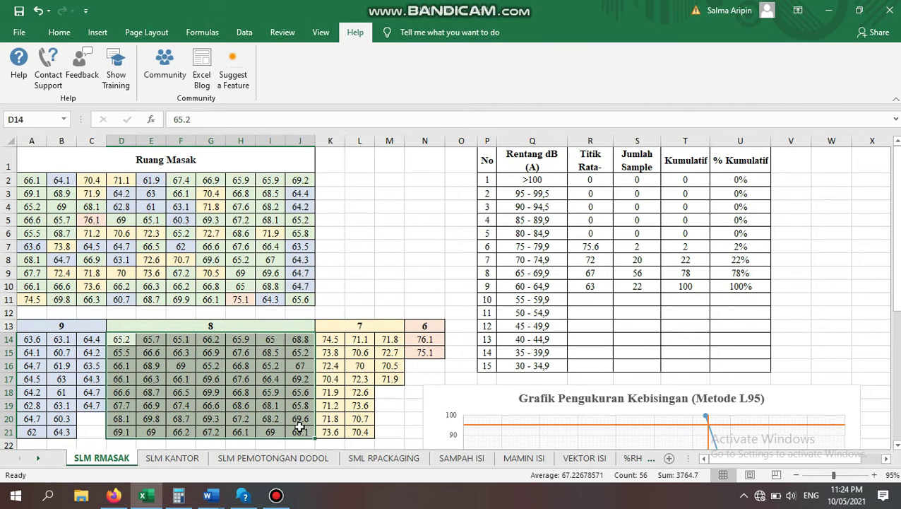
click(653, 271)
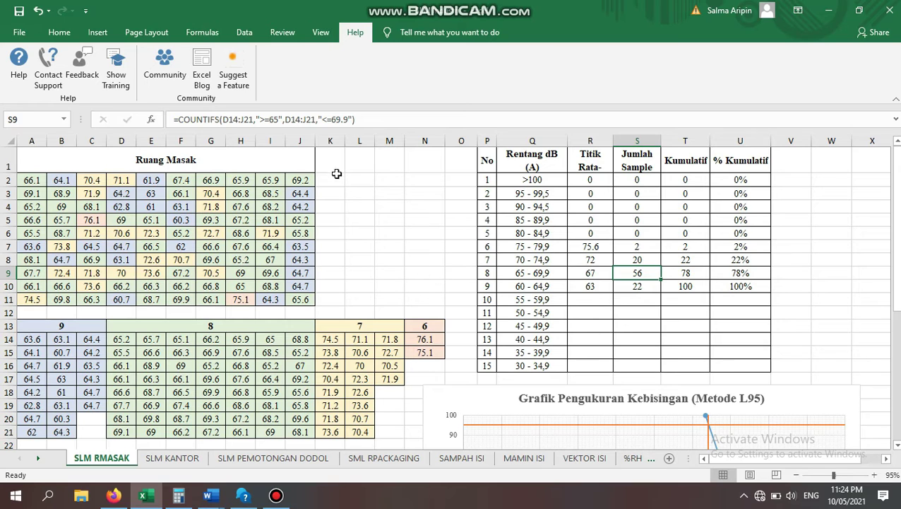
click(820, 258)
click(649, 273)
key(Delete)
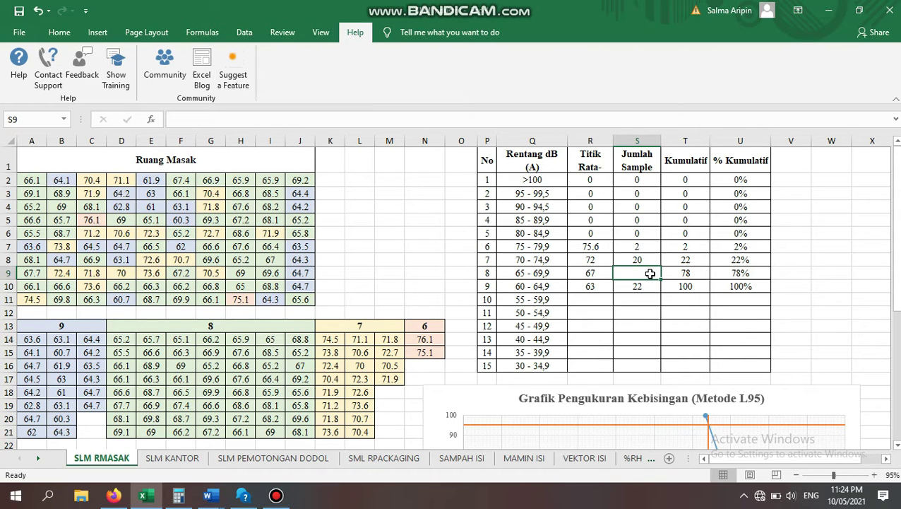
Step: Examine the group 8 readings in D14:J21 that belong to the 65 - 69,9 range
click(420, 249)
drag(625, 273, 632, 284)
click(638, 281)
drag(123, 339, 294, 430)
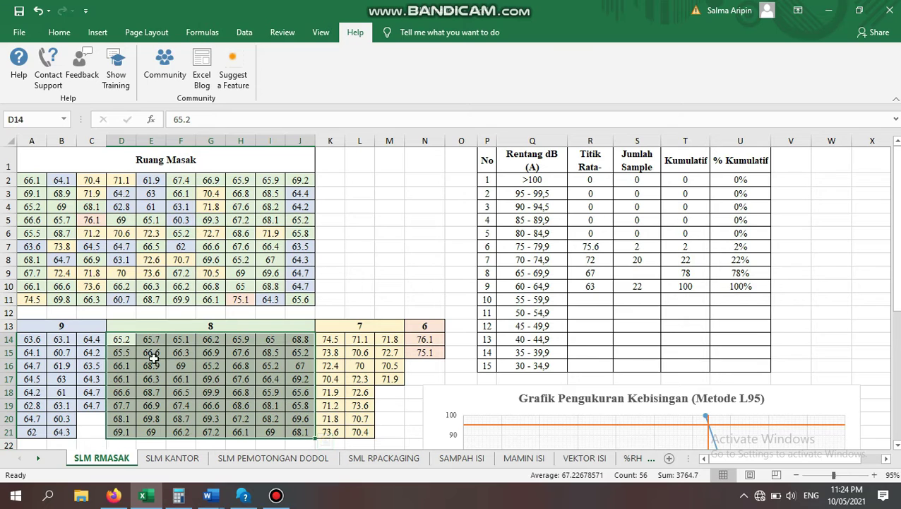
click(123, 339)
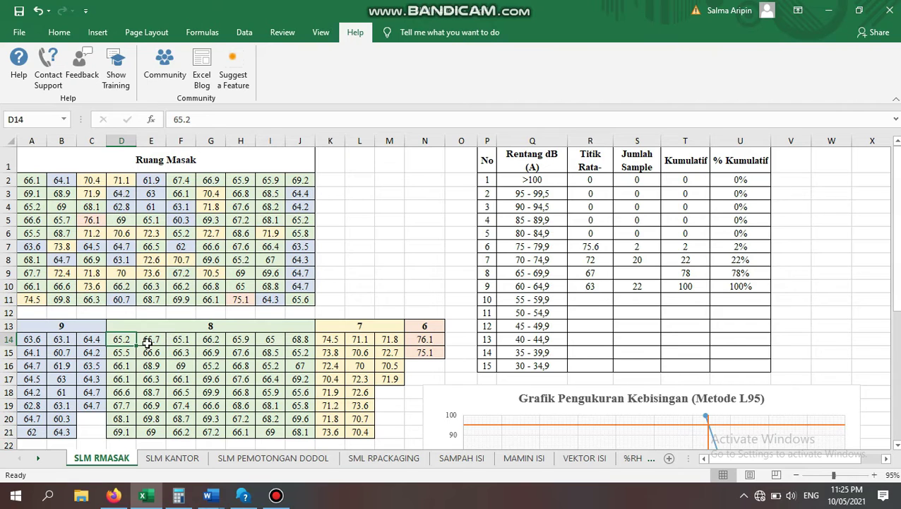
click(151, 339)
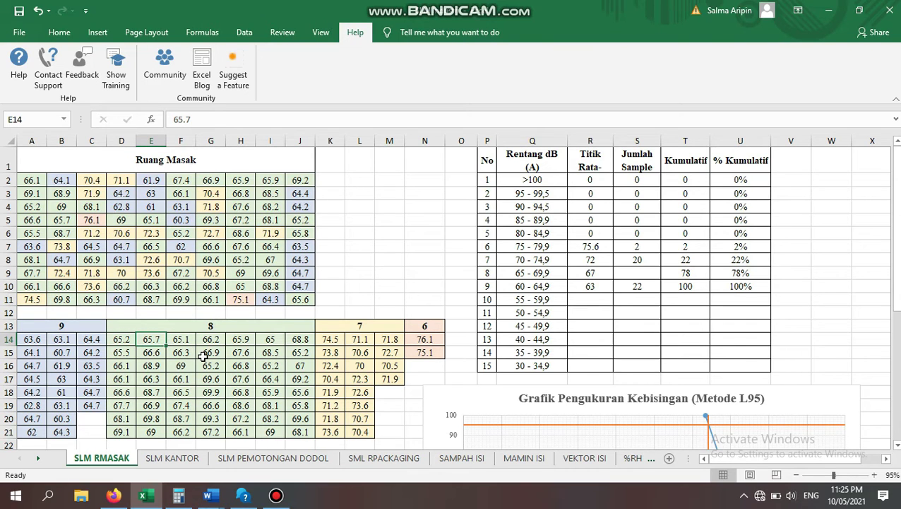
click(125, 339)
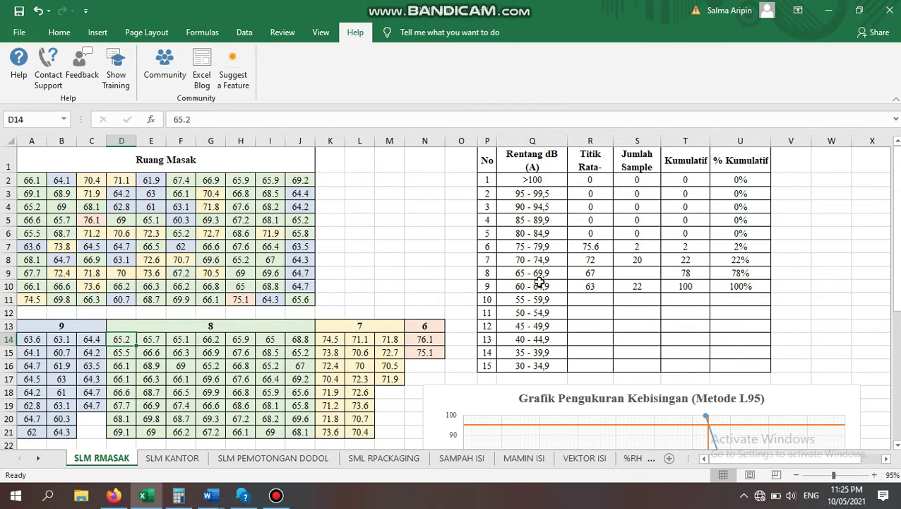
click(292, 345)
Step: Replace the decimal comma with a point in Q3 so the range reads 95 - 99.5
click(530, 286)
click(548, 195)
click(203, 121)
key(BackSpace)
text(.)
key(Return)
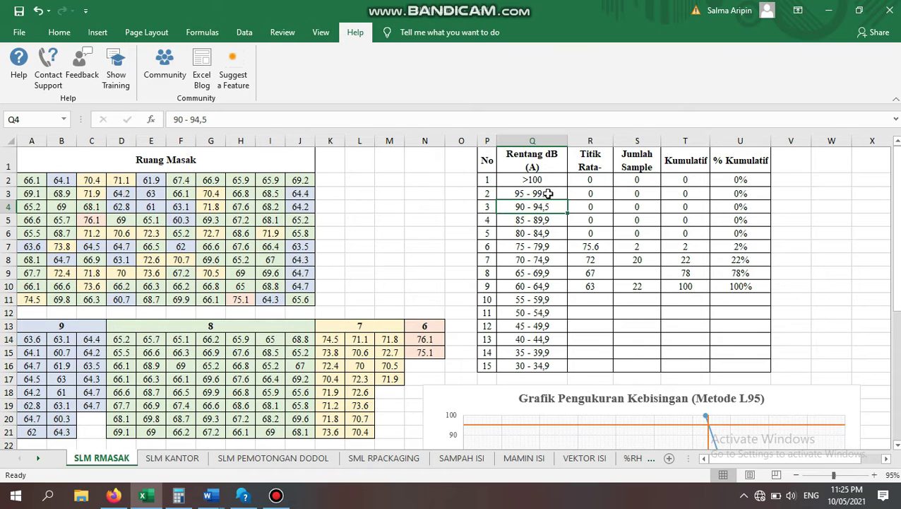
Step: Replace the decimal comma with a point in Q4 so the range reads 90 - 94.5
drag(548, 193, 542, 365)
click(530, 160)
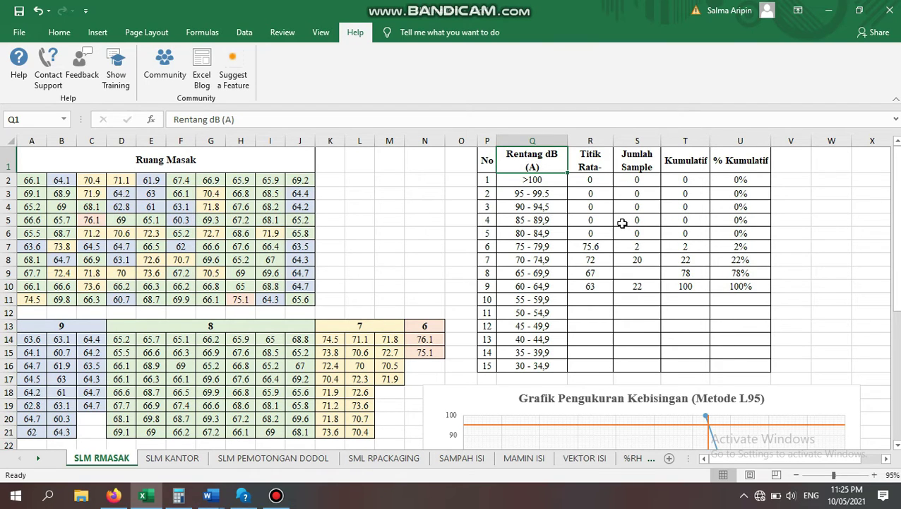
double_click(551, 181)
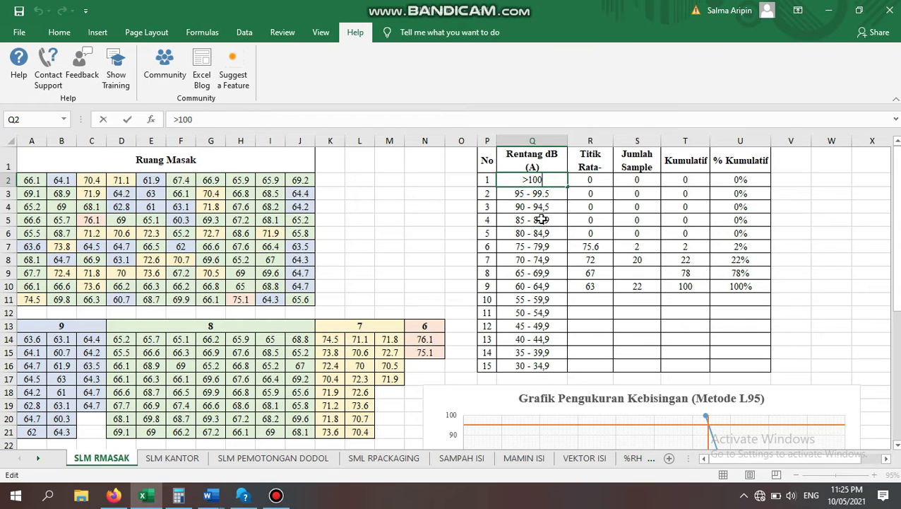
click(542, 206)
click(200, 120)
key(BackSpace)
text(.)
click(419, 212)
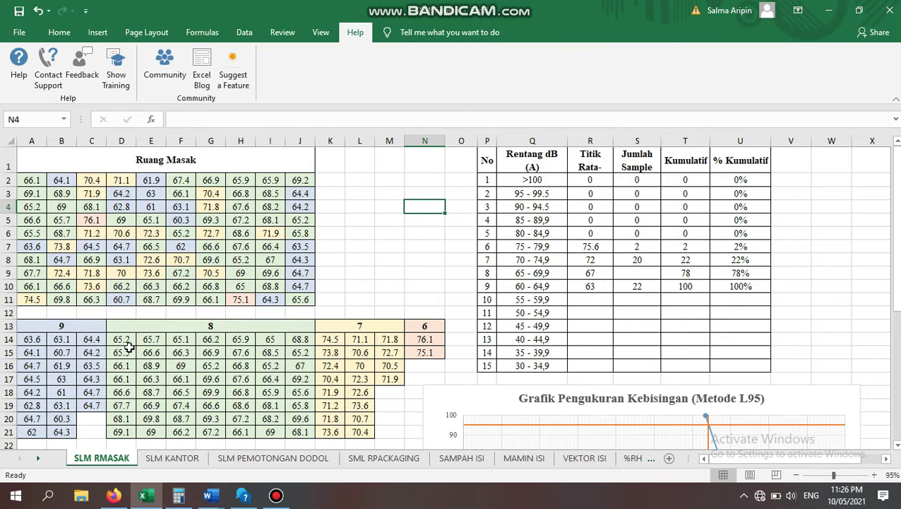
drag(109, 342, 300, 432)
click(225, 408)
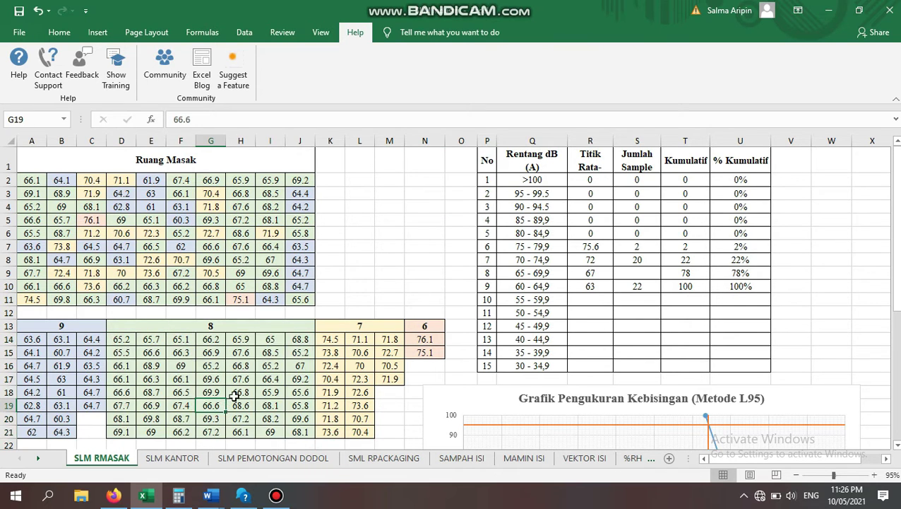
click(399, 272)
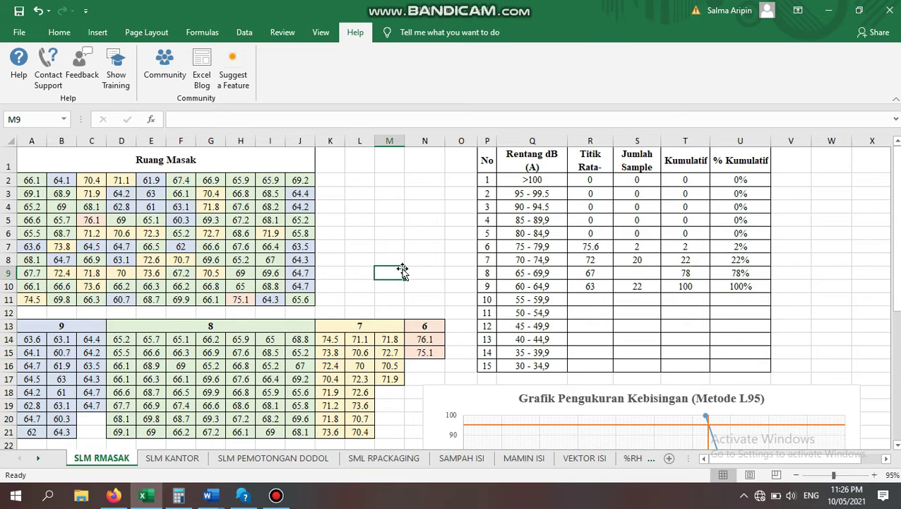
click(379, 243)
click(411, 240)
click(384, 223)
click(388, 236)
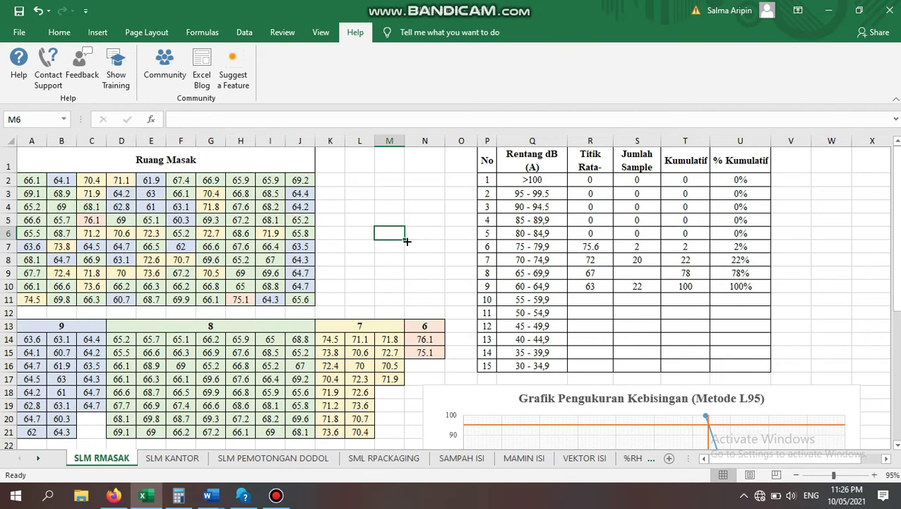
click(419, 245)
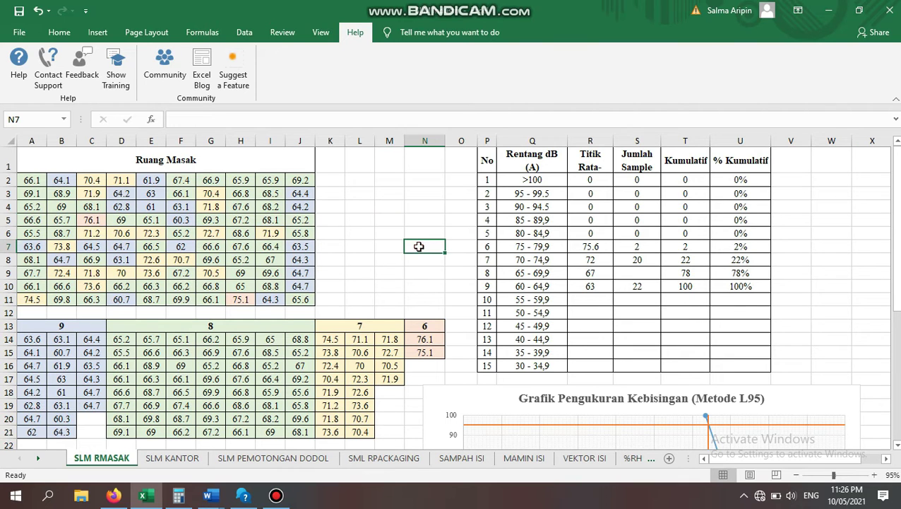
Step: Insert a COUNTIFS function in S9 with D14:J21 as its first criteria range
click(638, 273)
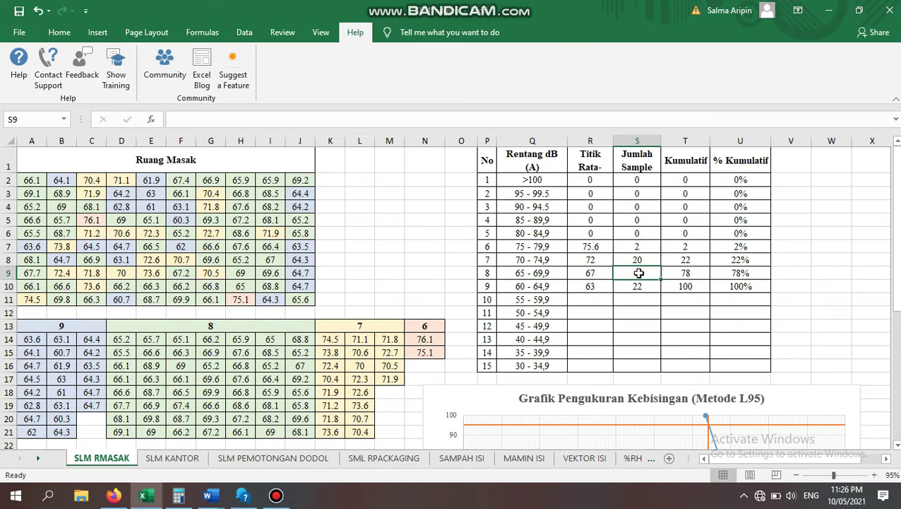
click(204, 32)
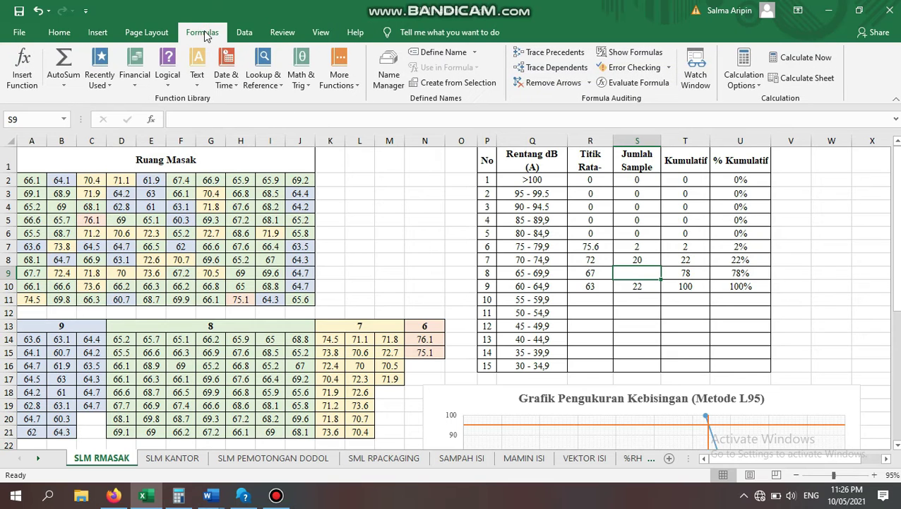
click(30, 92)
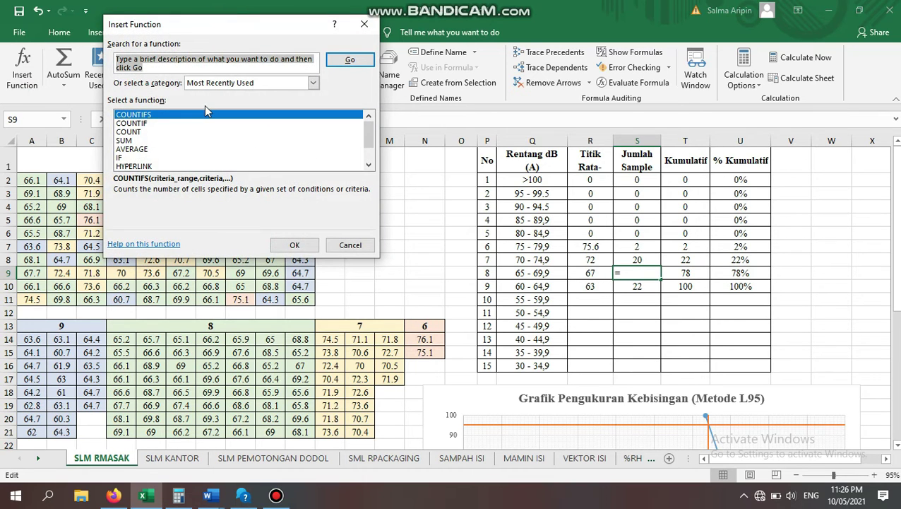
key(BackSpace)
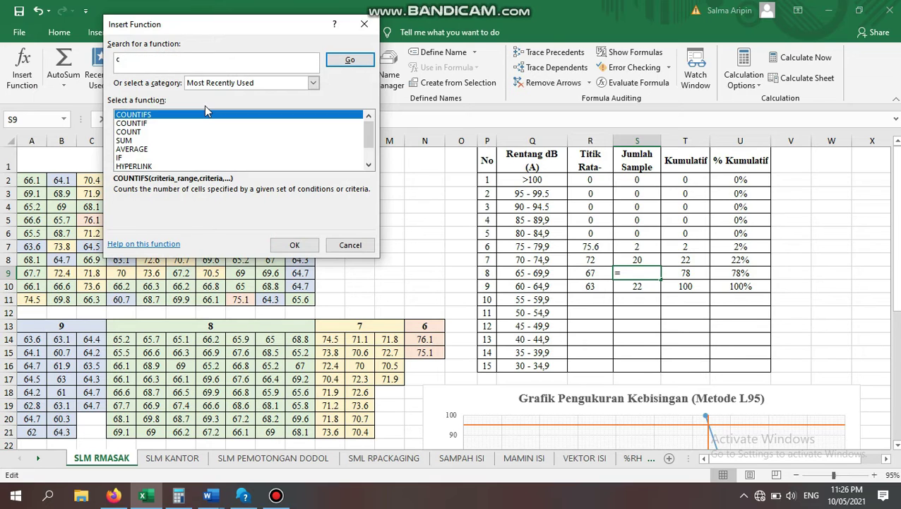
text(COUNTIFS)
double_click(151, 59)
click(149, 59)
click(344, 63)
click(294, 244)
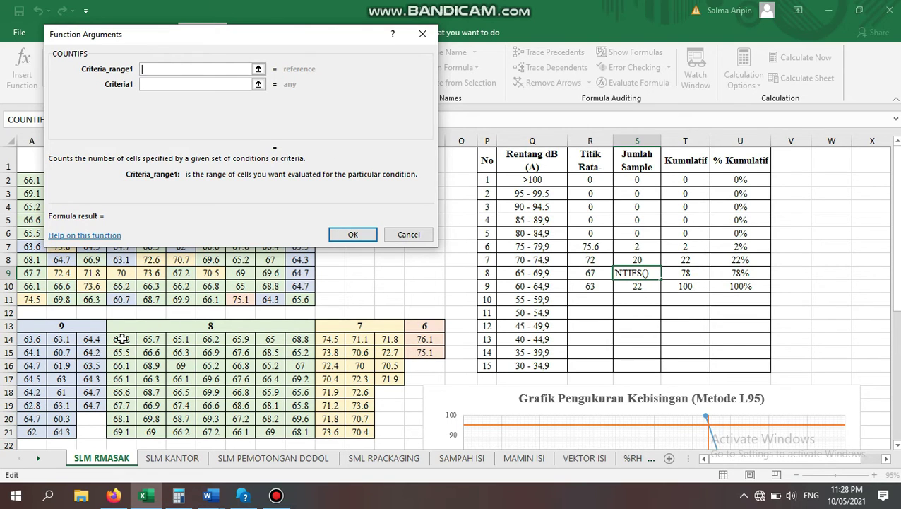
drag(121, 339, 297, 433)
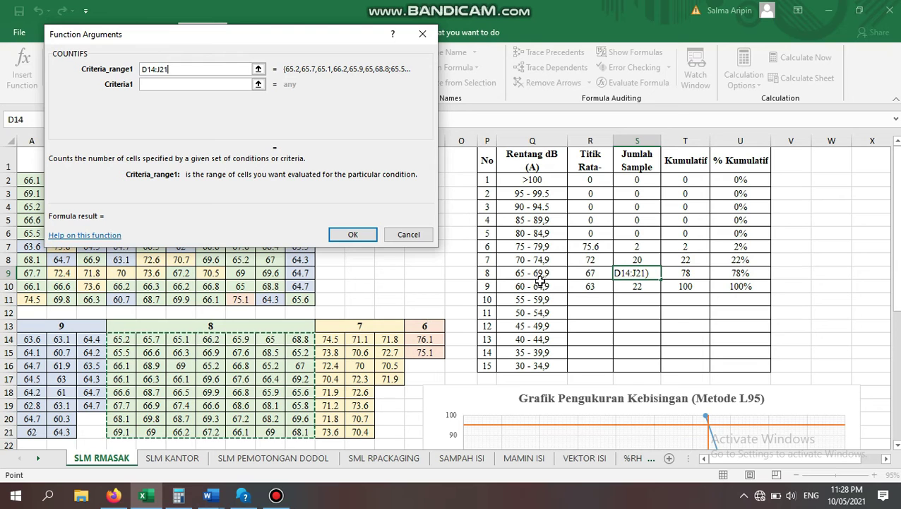
Step: Change the first COUNTIFS criteria range to A2:J11 and set its criterion to >=65
drag(183, 38, 519, 65)
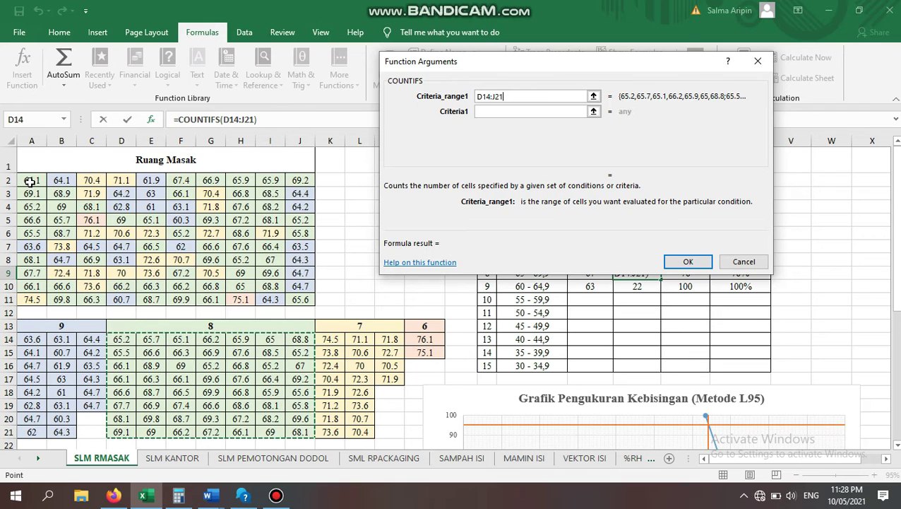
drag(513, 67, 496, 60)
drag(31, 181, 272, 300)
click(299, 300)
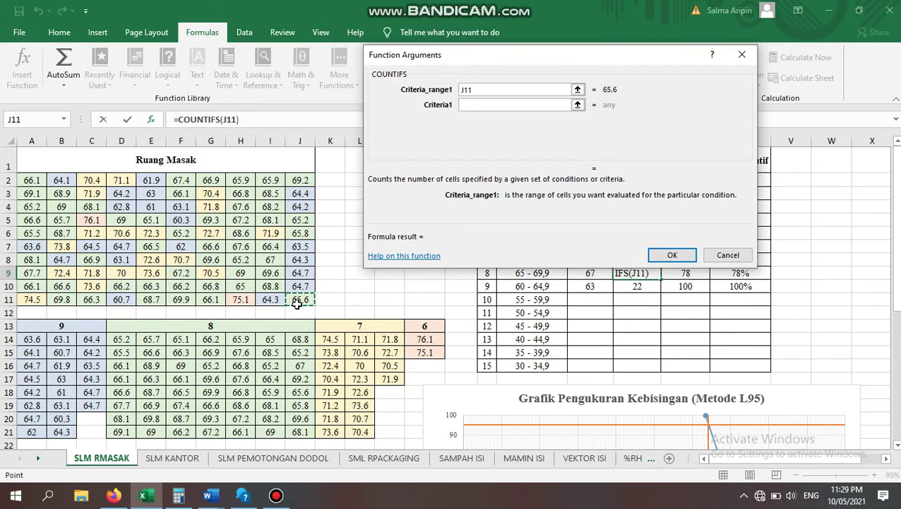
drag(31, 178, 312, 301)
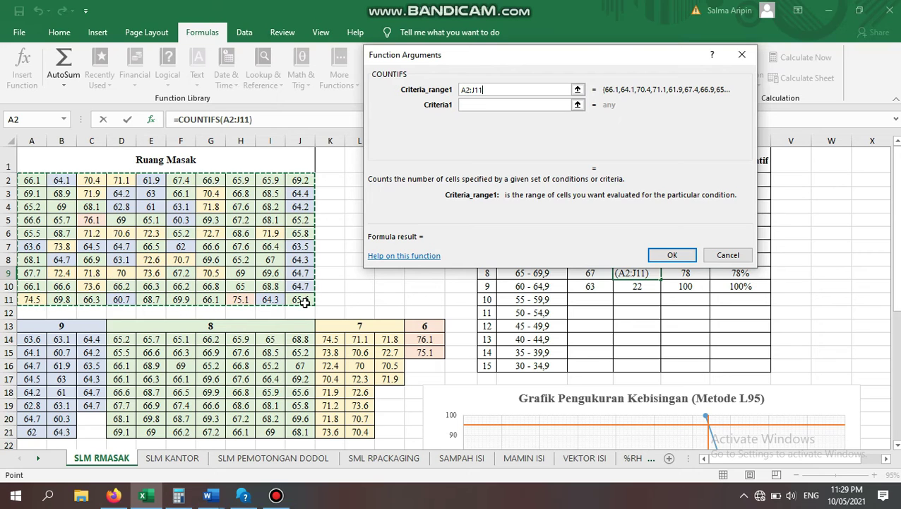
drag(560, 55, 278, 73)
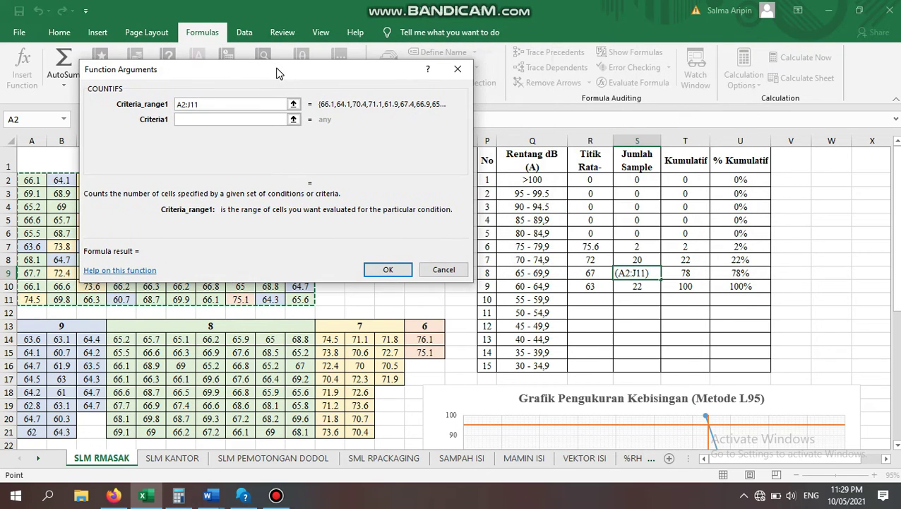
click(216, 120)
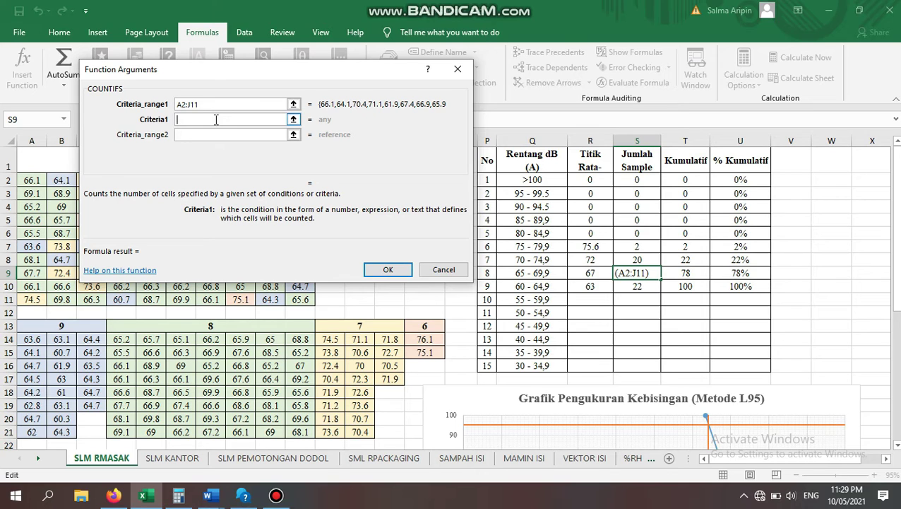
text(>=65)
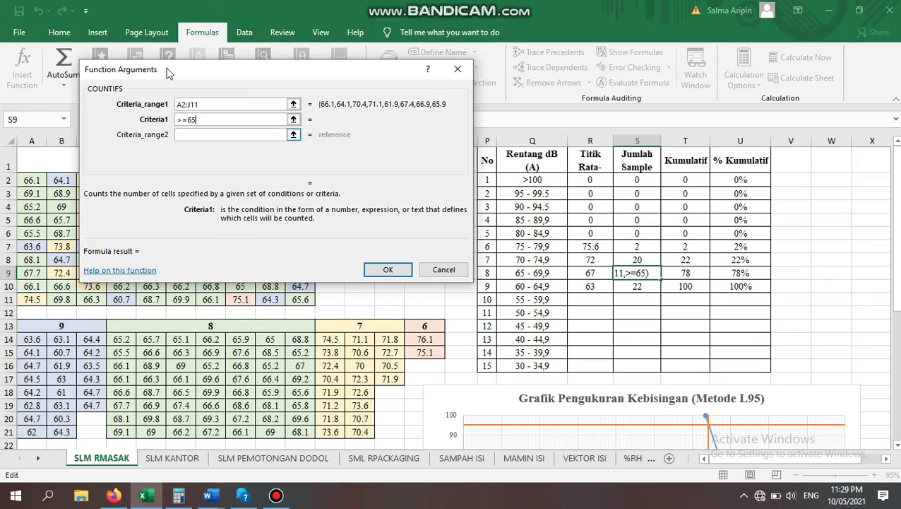
Step: Set the second criteria range to A2:J11 with the criterion <=69,9 and enter the COUNTIFS formula in S9
click(216, 134)
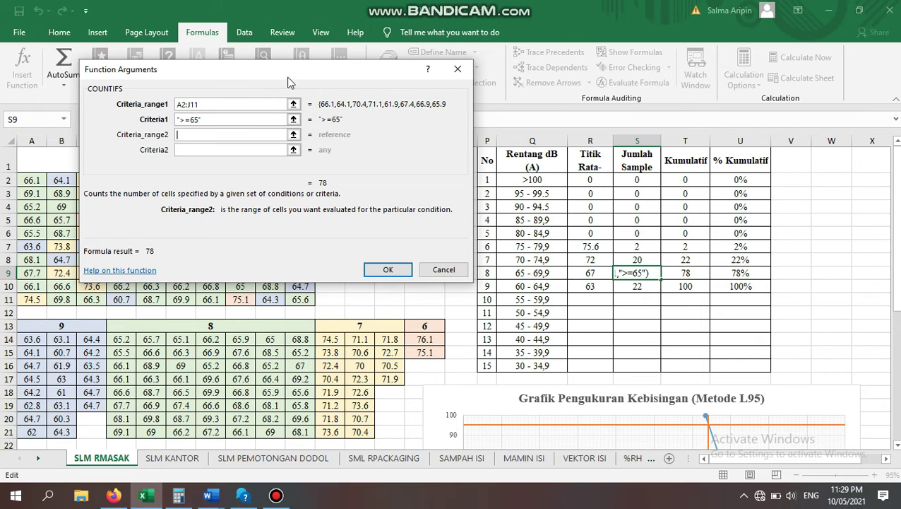
drag(287, 77, 564, 86)
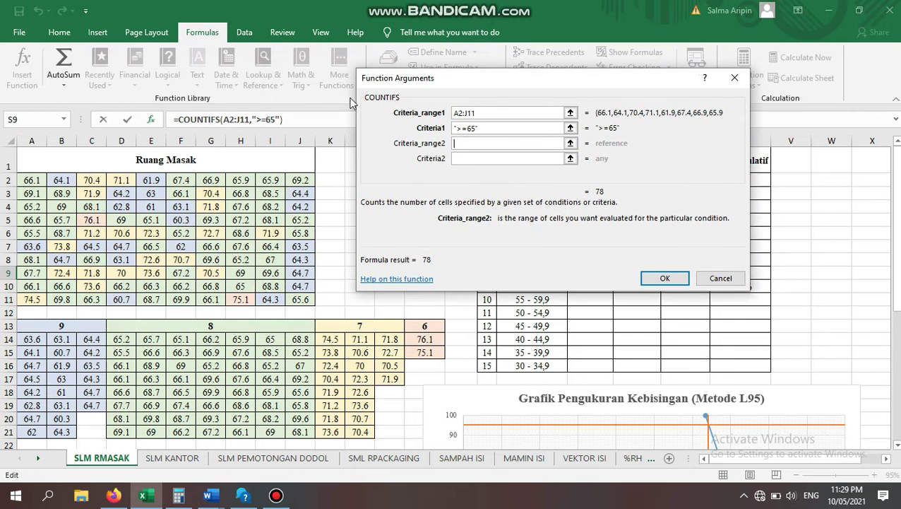
drag(32, 183, 301, 300)
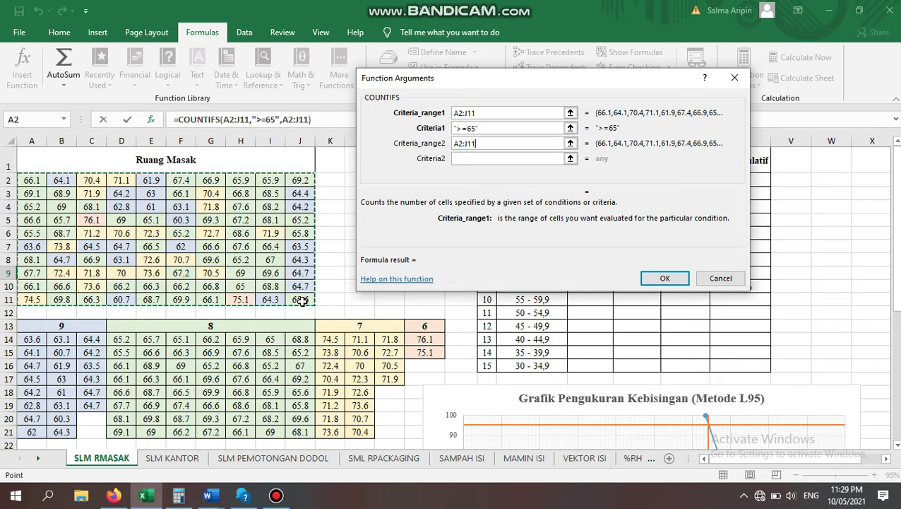
drag(541, 83, 300, 72)
click(247, 147)
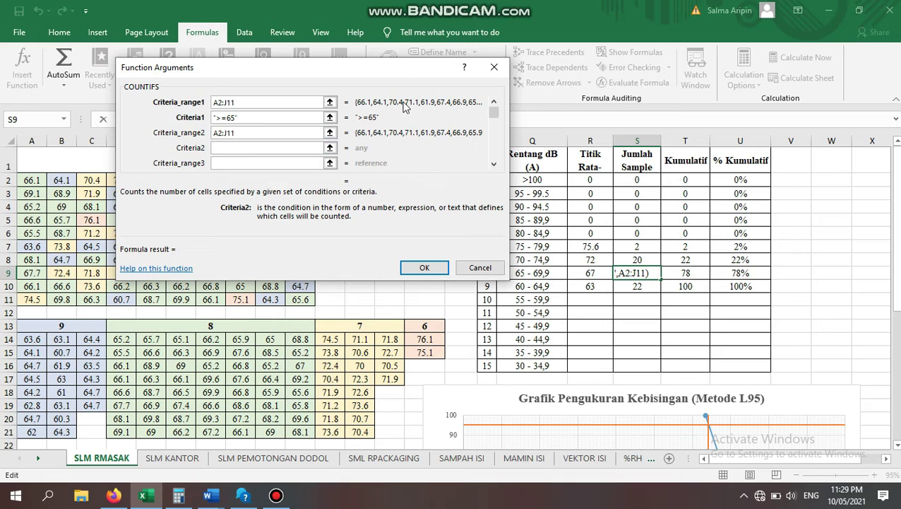
drag(397, 64, 345, 72)
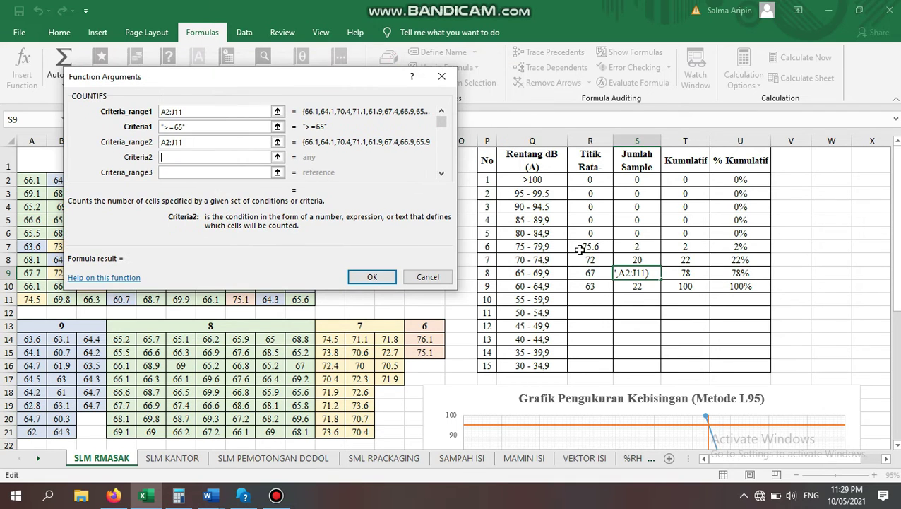
text(<=69,9)
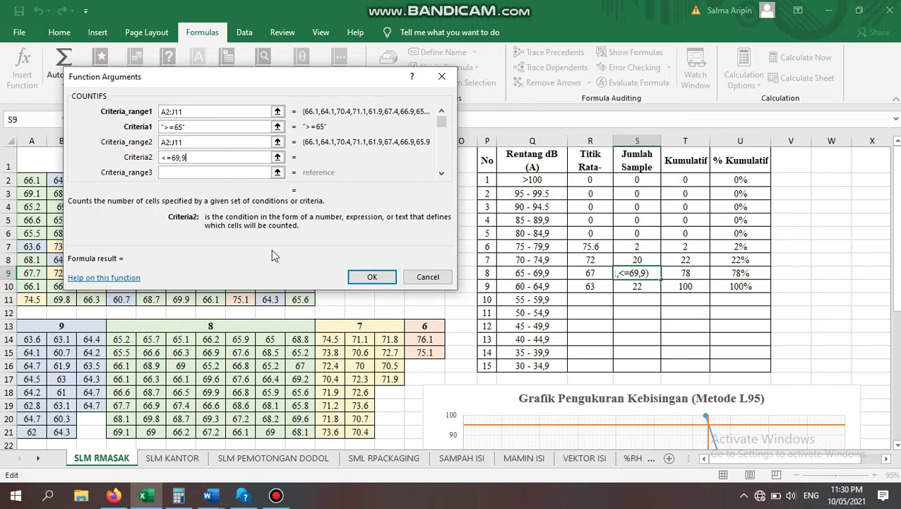
click(181, 156)
click(370, 277)
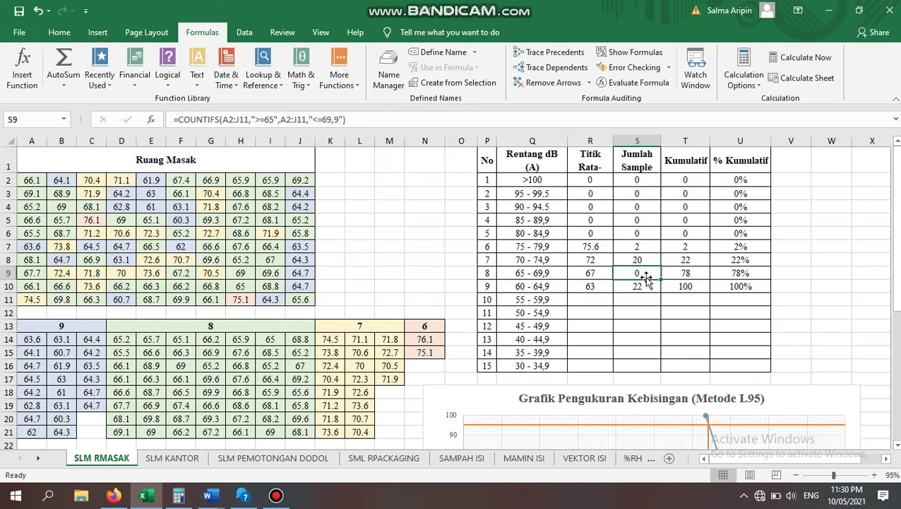
Step: Change the second COUNTIFS criterion in S9 to <=69.9, using a decimal point, and enter the formula
click(331, 119)
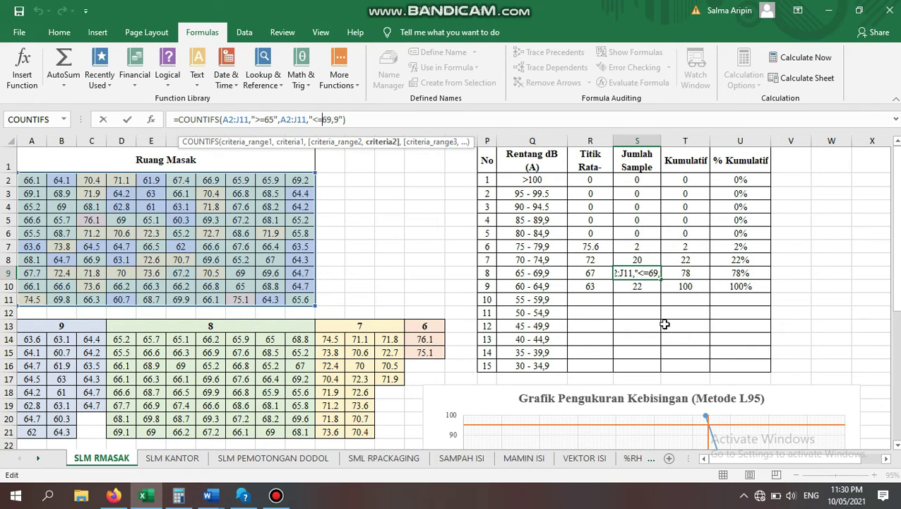
key(Return)
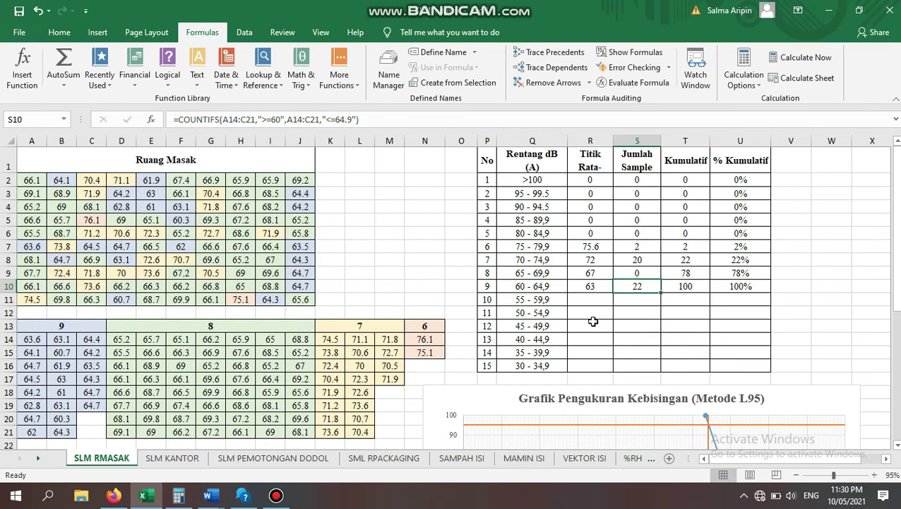
click(648, 272)
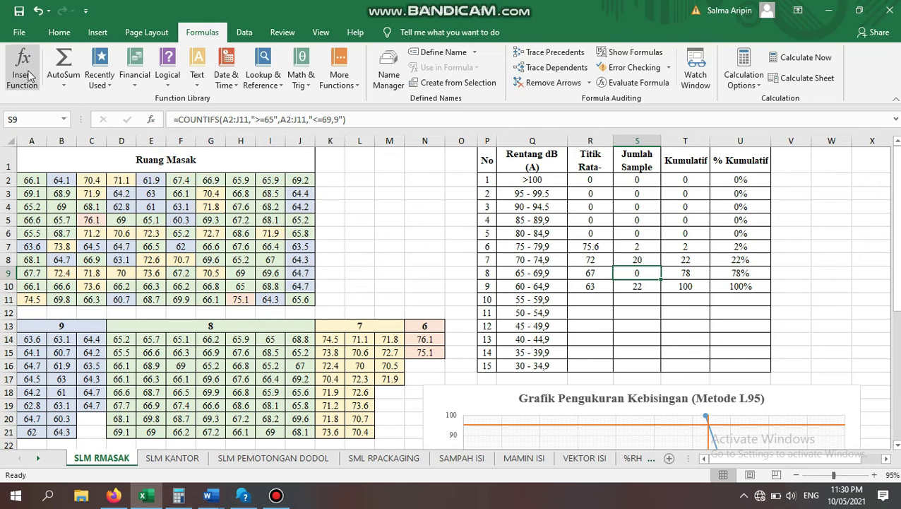
click(153, 121)
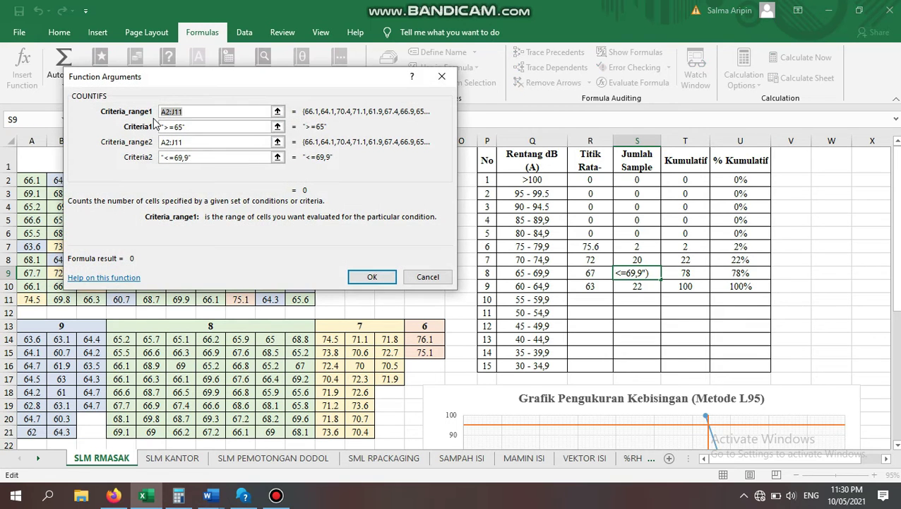
click(184, 157)
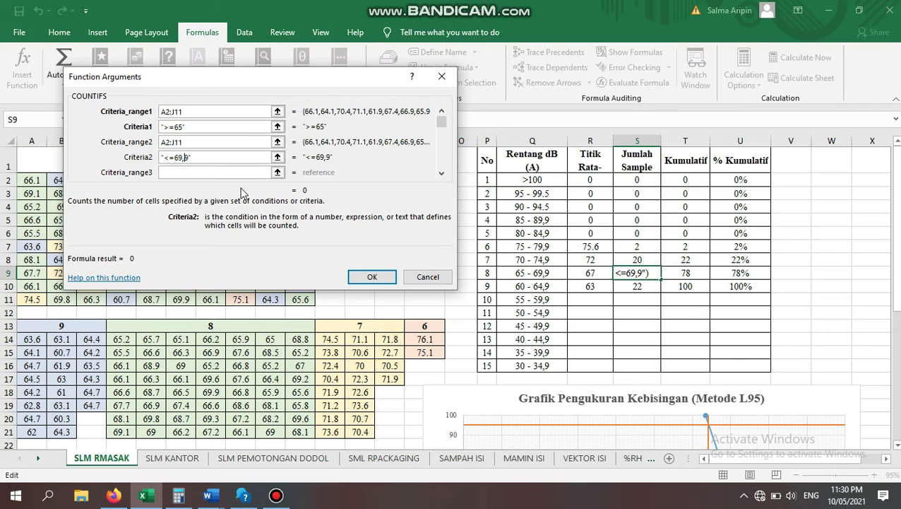
key(BackSpace)
text(.)
key(Return)
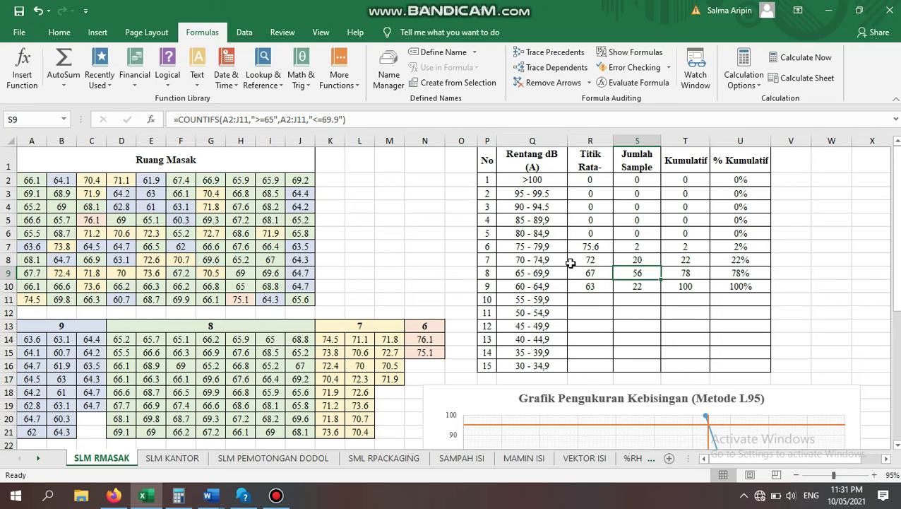
Step: Clear S8 in the 70 - 74,9 row and start a COUNTIFS function there
click(488, 259)
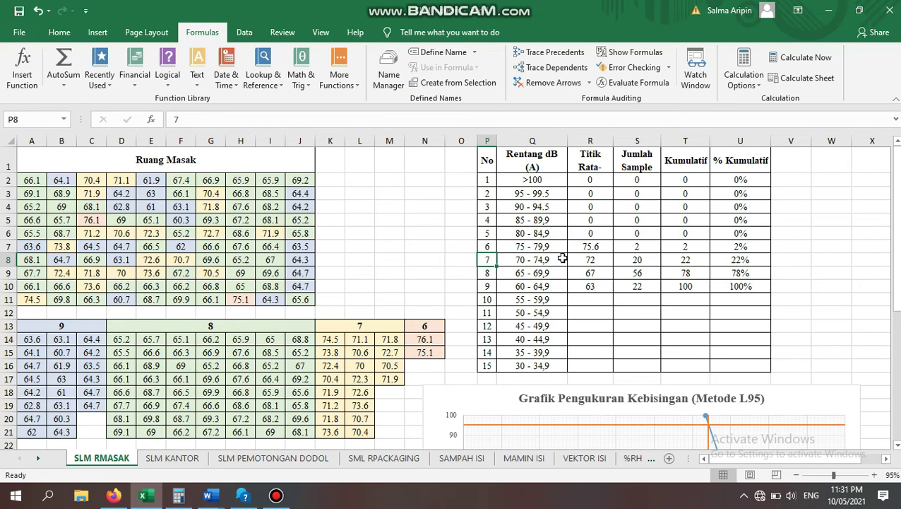
click(655, 263)
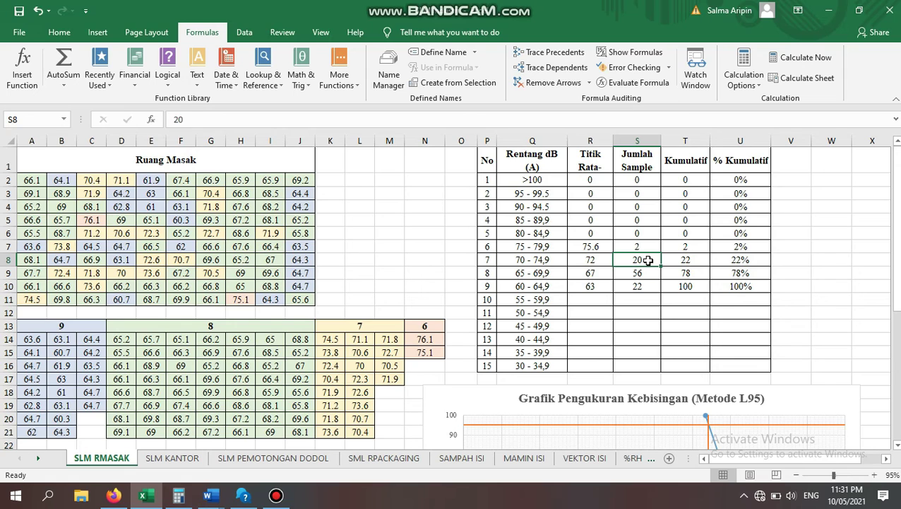
key(Delete)
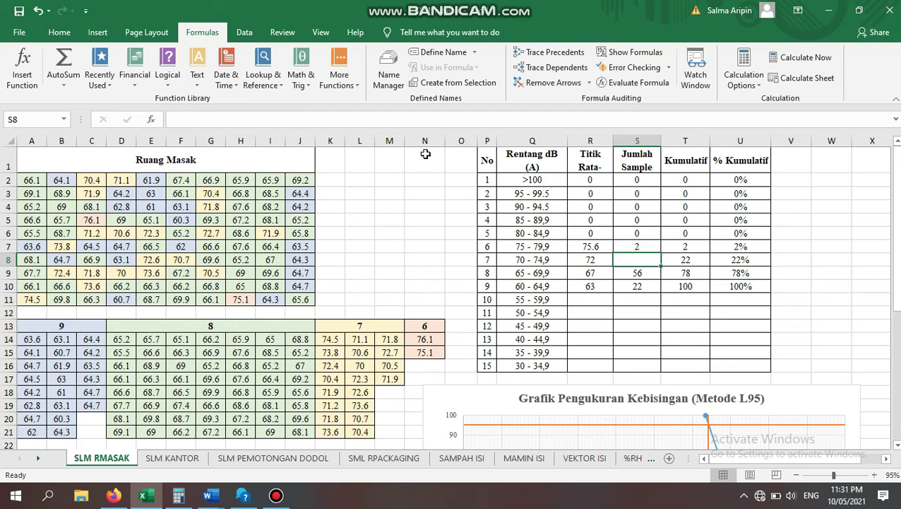
click(151, 120)
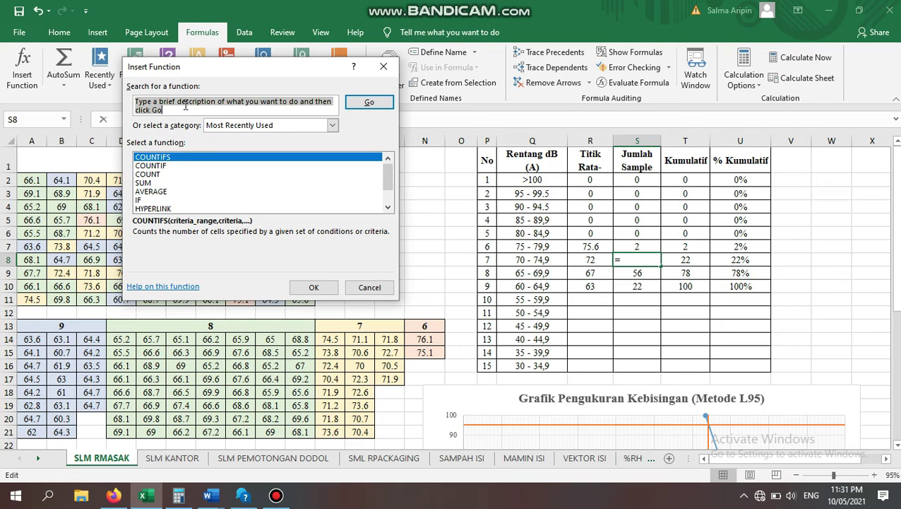
double_click(191, 161)
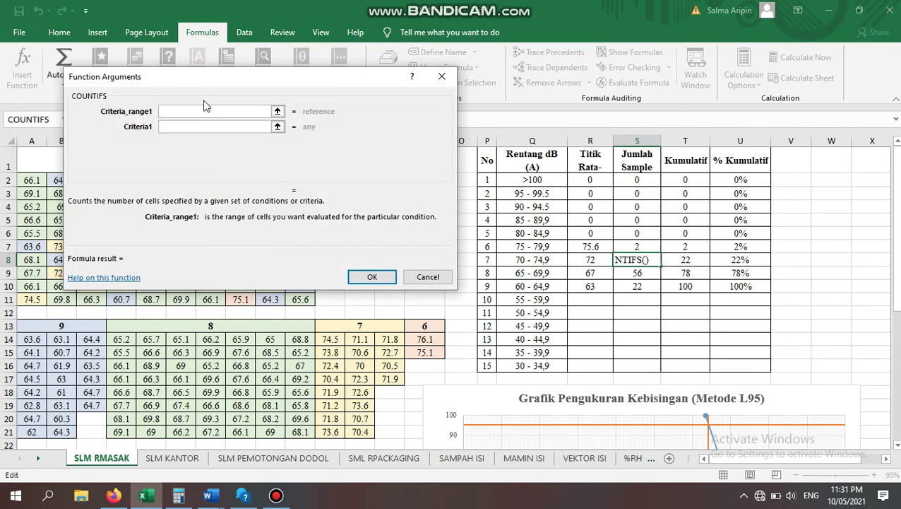
Step: Set the first COUNTIFS criteria range in S8 to A2:J11 with the criterion >=70
drag(258, 76, 597, 131)
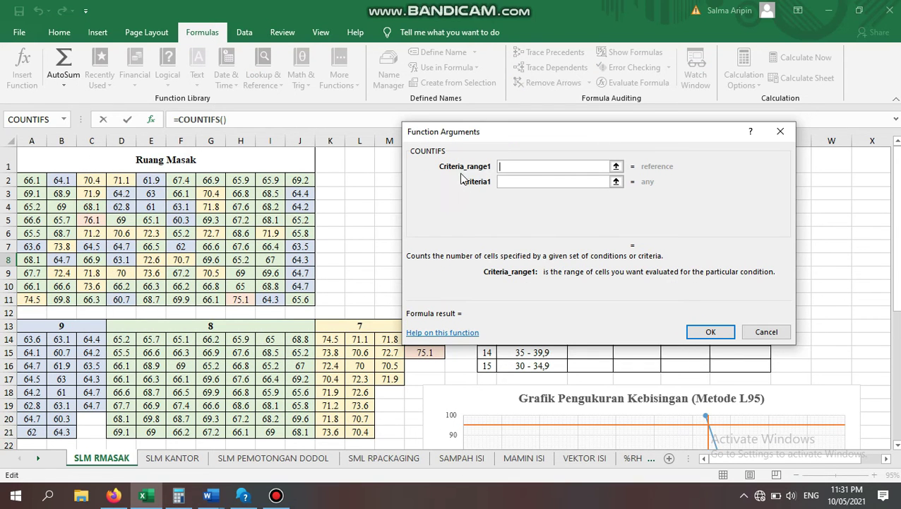
drag(29, 180, 301, 300)
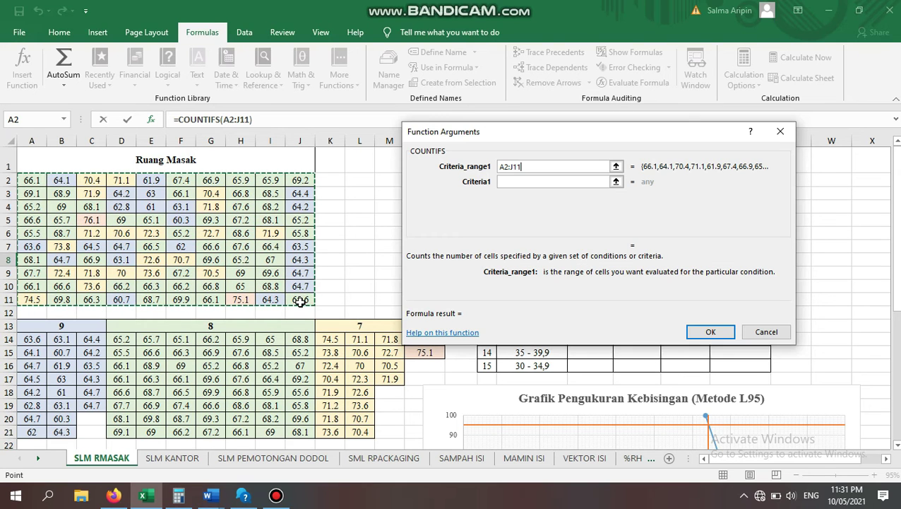
drag(563, 139, 219, 84)
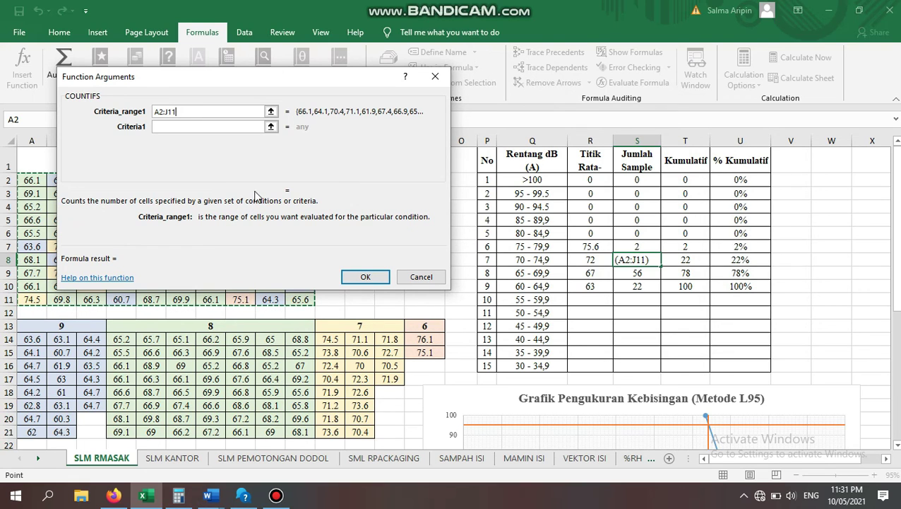
click(231, 127)
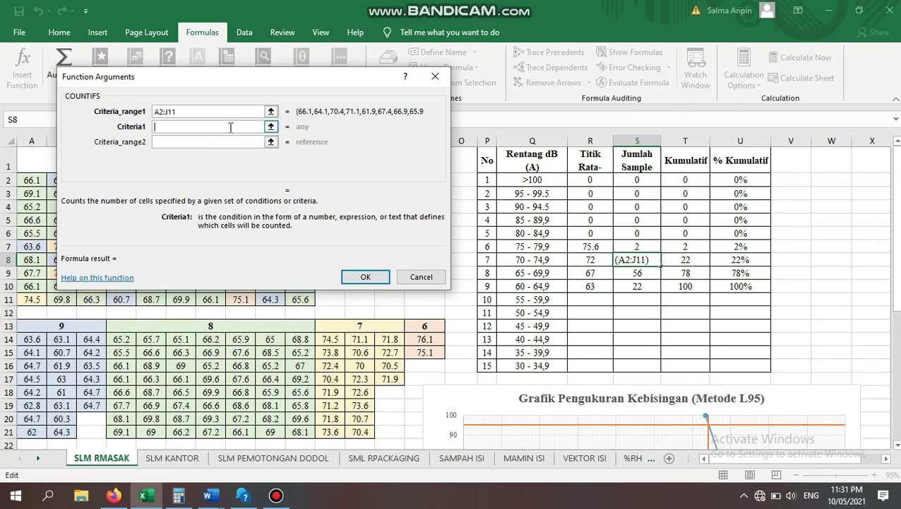
text(>70)
text(=)
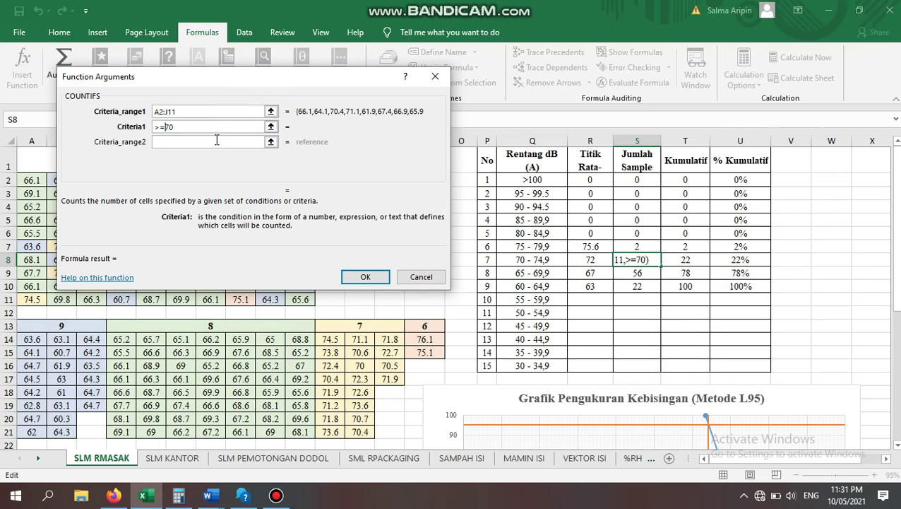
Step: Set the second criteria range to A2:J11 with the criterion <=74.9 and enter the COUNTIFS formula in S8
click(217, 141)
drag(236, 76, 595, 114)
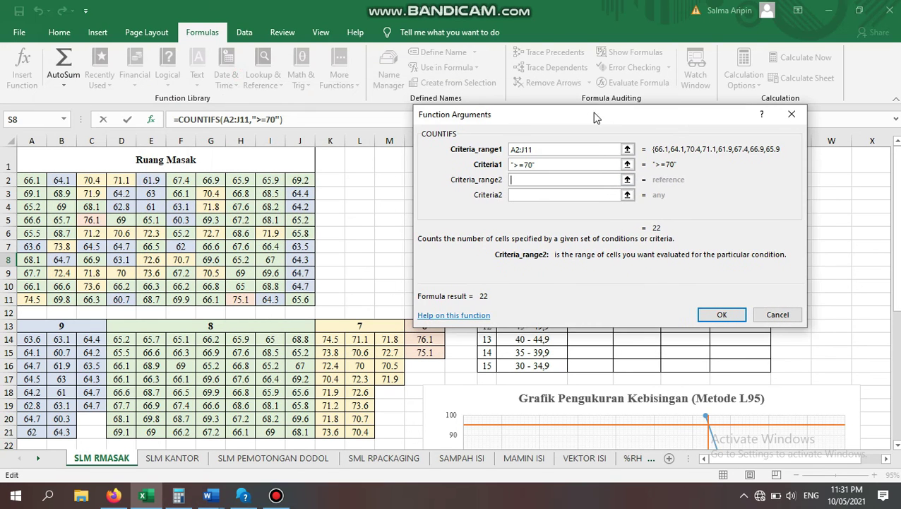
drag(37, 185, 304, 300)
drag(555, 129, 172, 116)
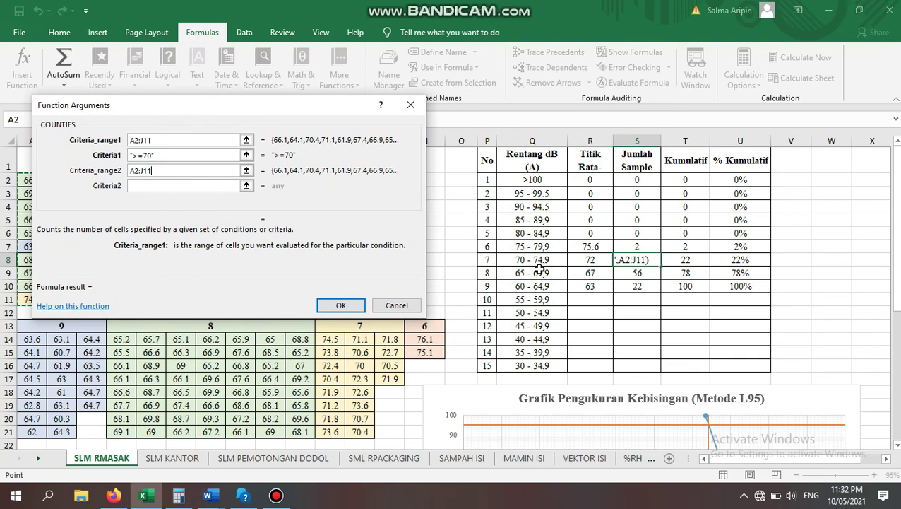
click(149, 185)
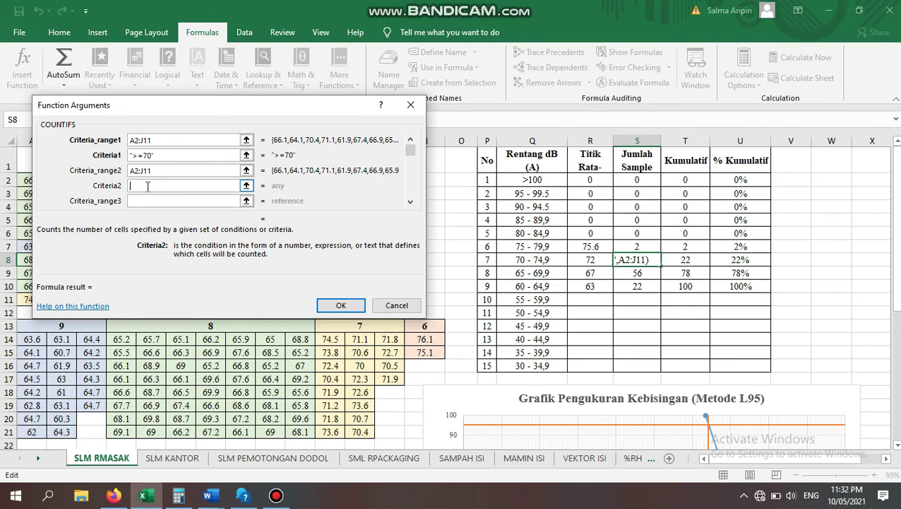
text(<=74,9)
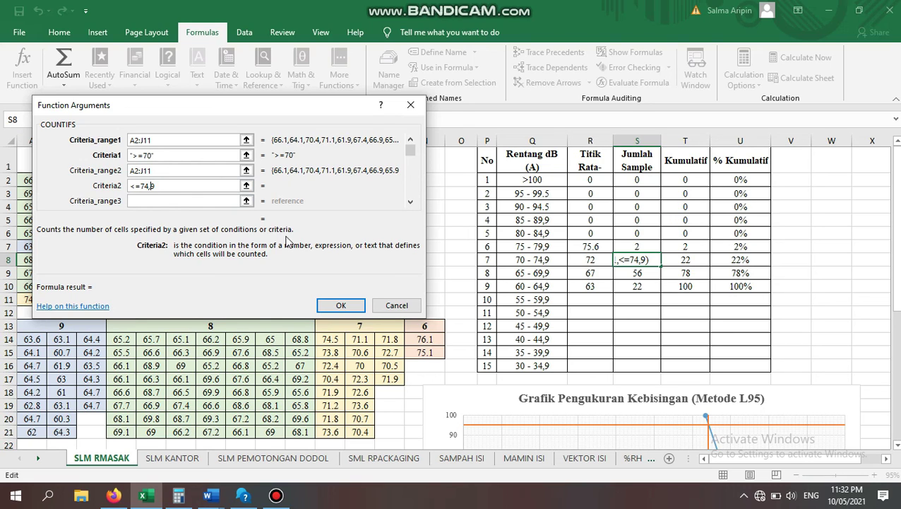
key(BackSpace)
click(341, 305)
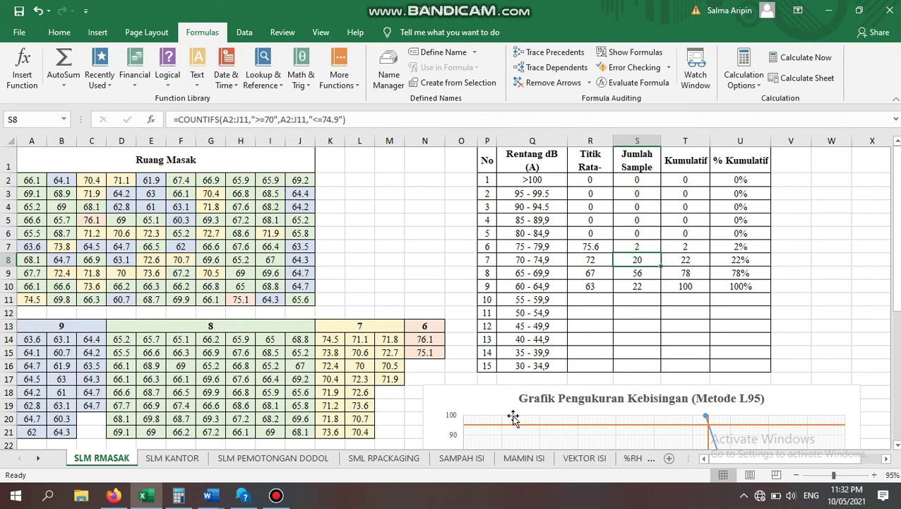
mouse_move(395, 8)
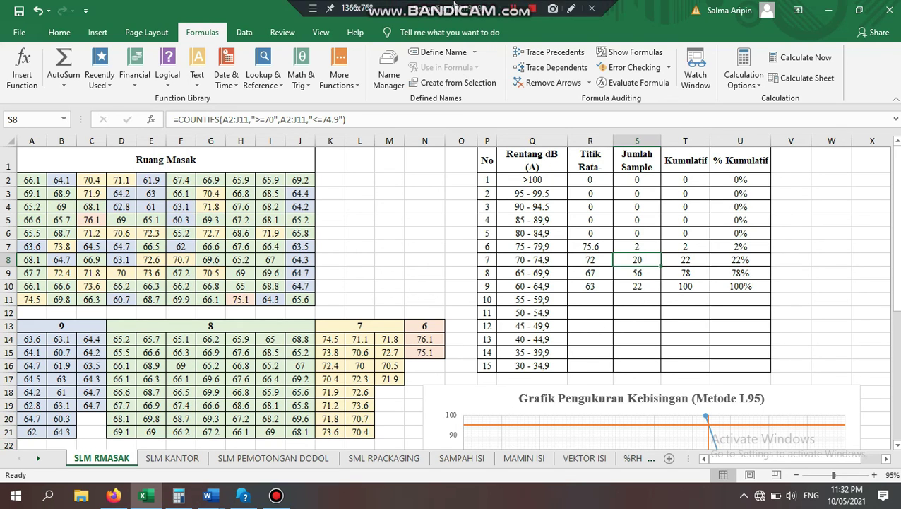